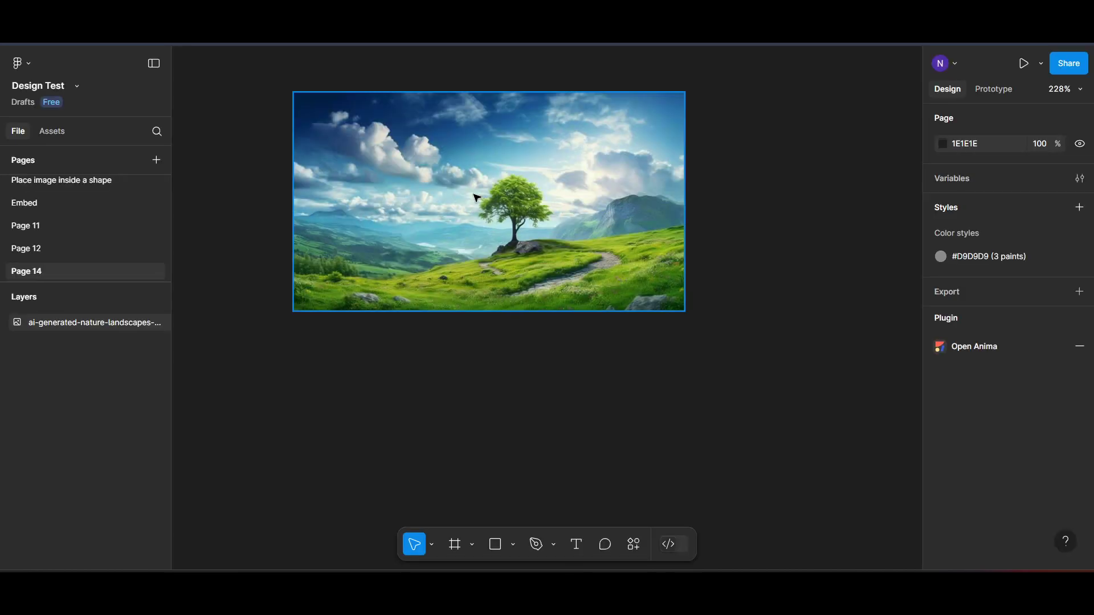
# - Search Figma's plugins and widgets for 'material theme builder' from the Actions menu
pyautogui.click(633, 545)
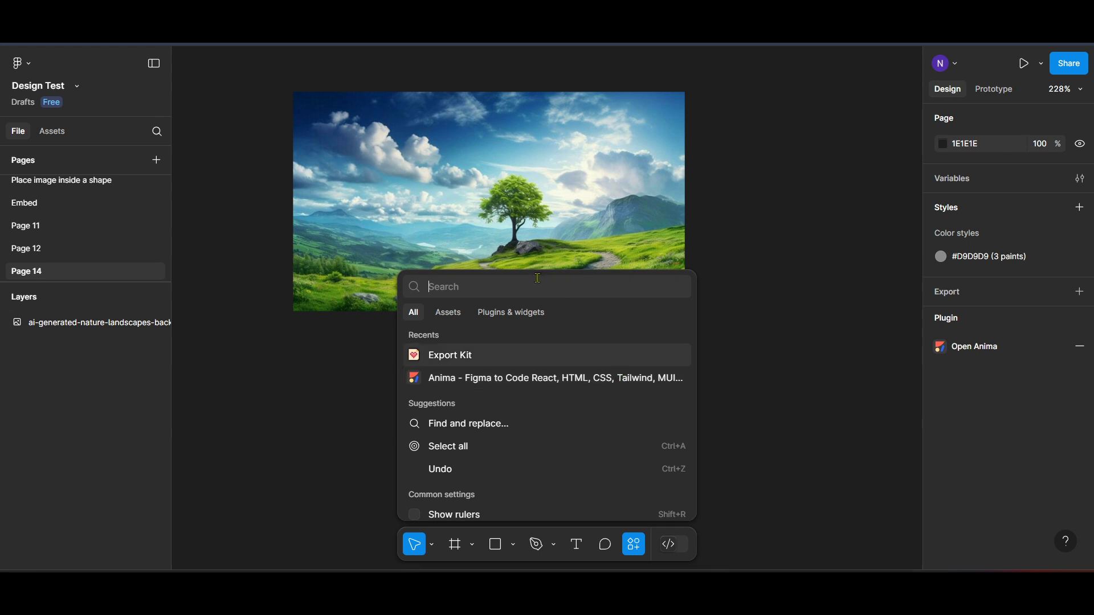
pyautogui.write('mate')
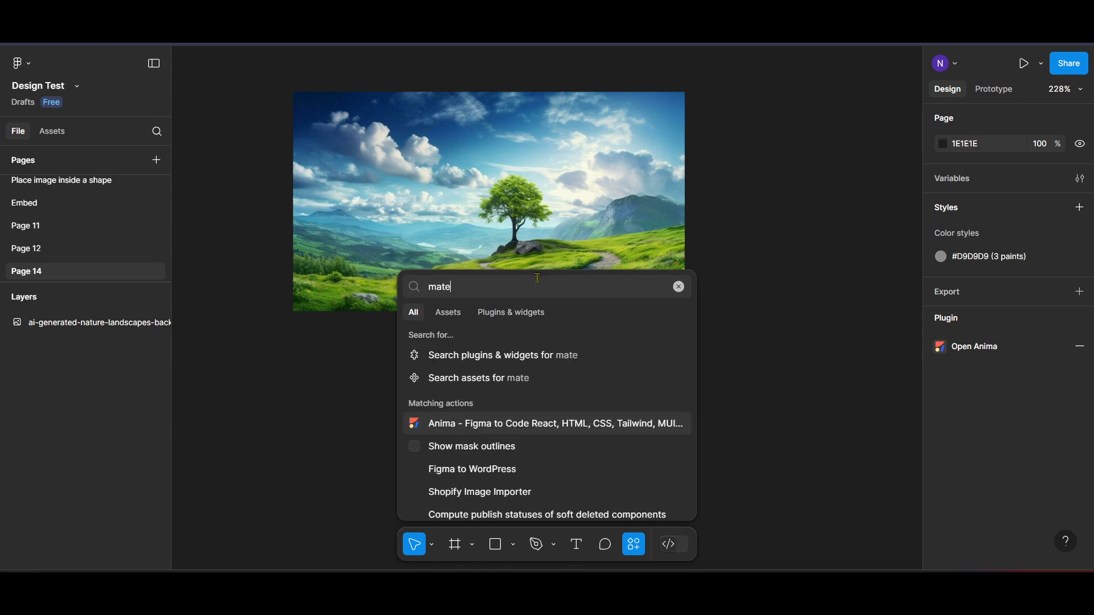
pyautogui.write('rial the')
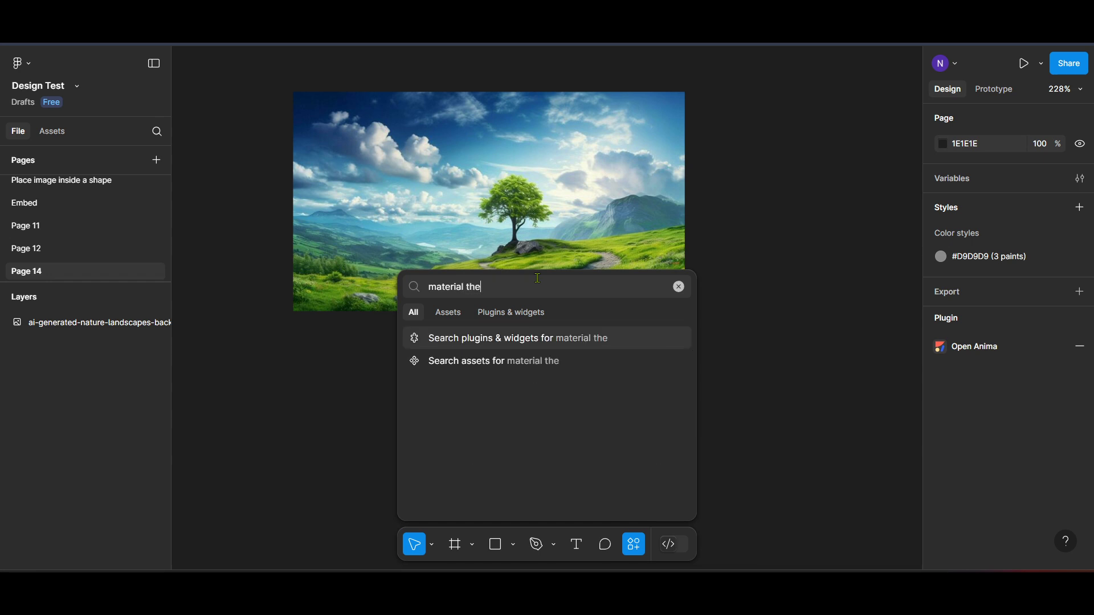
pyautogui.write('me b')
pyautogui.write('uilder')
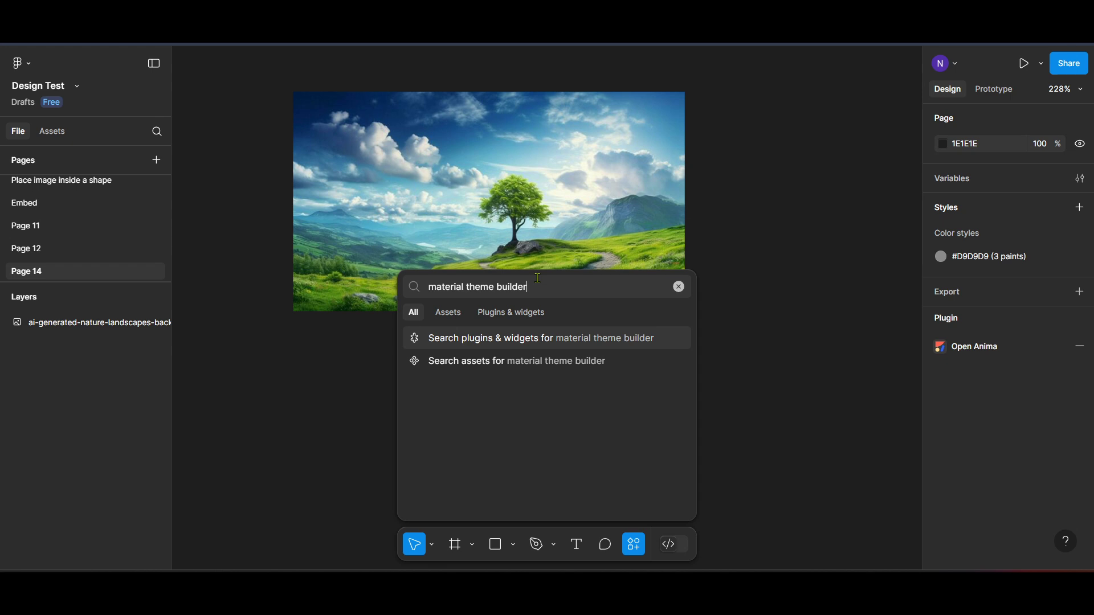
pyautogui.press('Return')
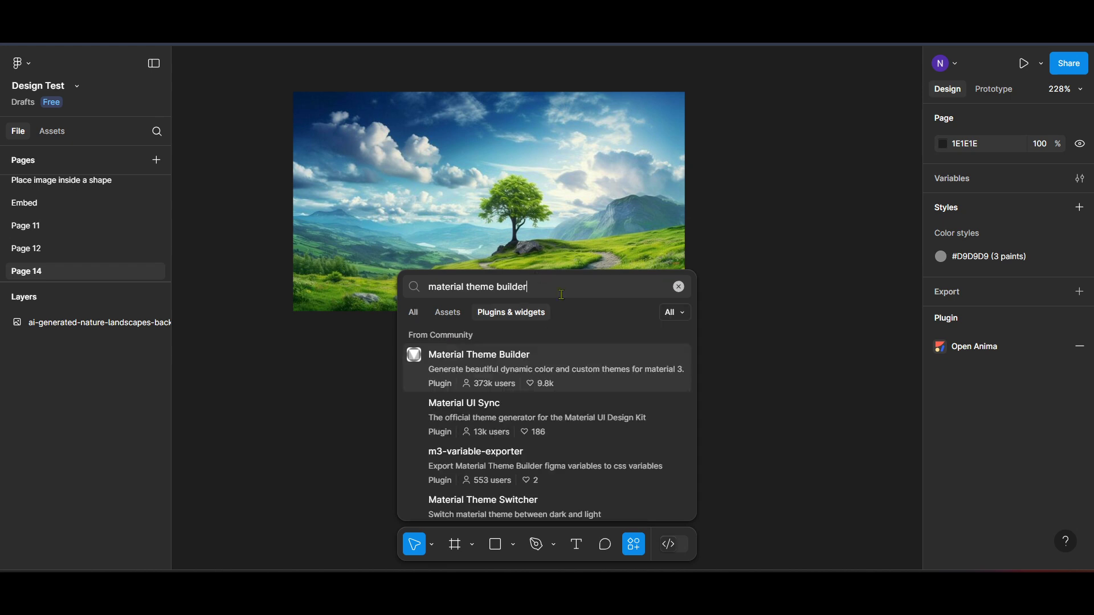
# - Run the Material Theme Builder plugin from its details page to show the create-theme screen
pyautogui.click(545, 369)
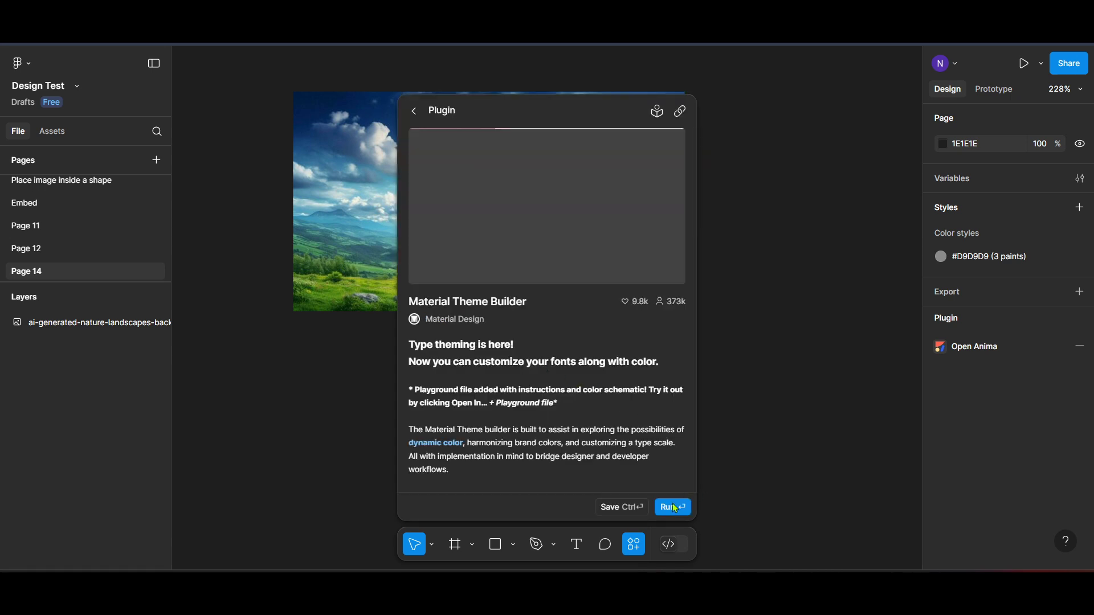
pyautogui.click(669, 507)
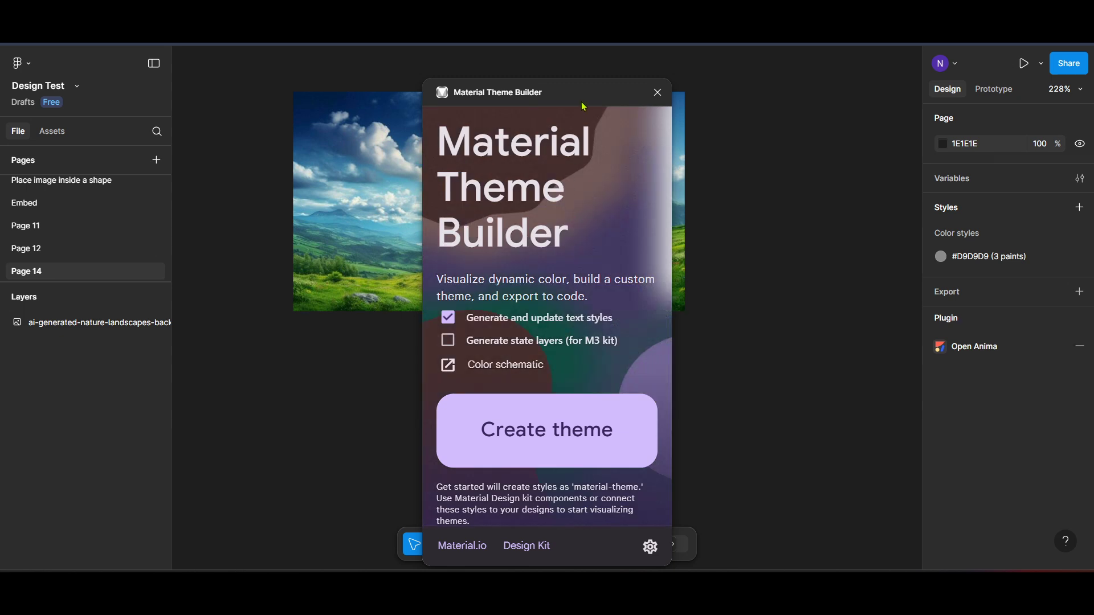
# - Drag the plugin window right by its title bar until the landscape image is fully uncovered
pyautogui.moveTo(636, 96); pyautogui.dragTo(836, 87)
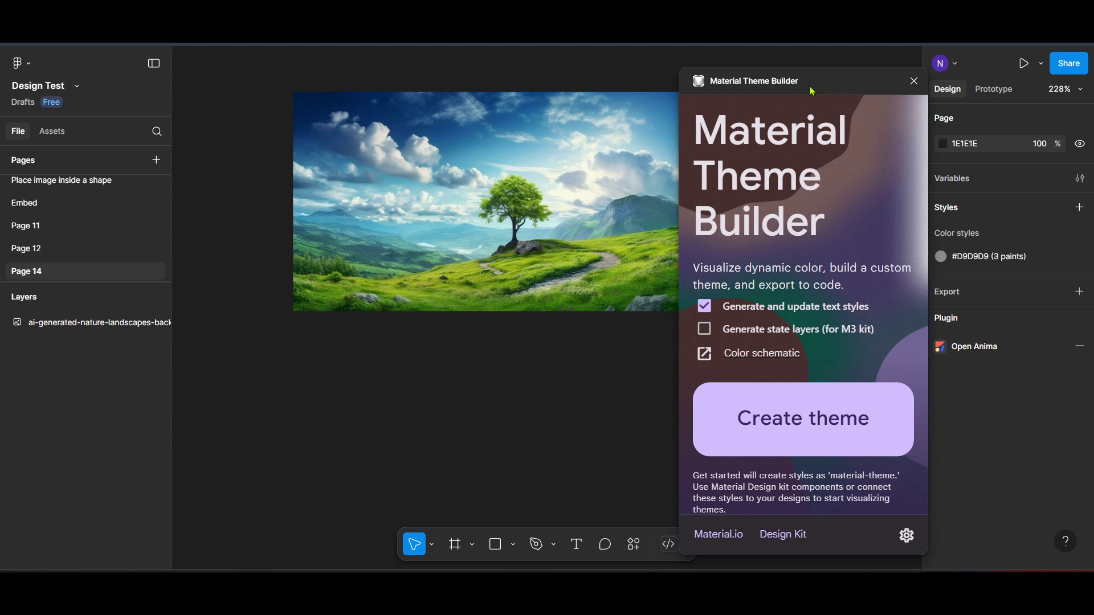
pyautogui.moveTo(818, 82); pyautogui.dragTo(852, 74)
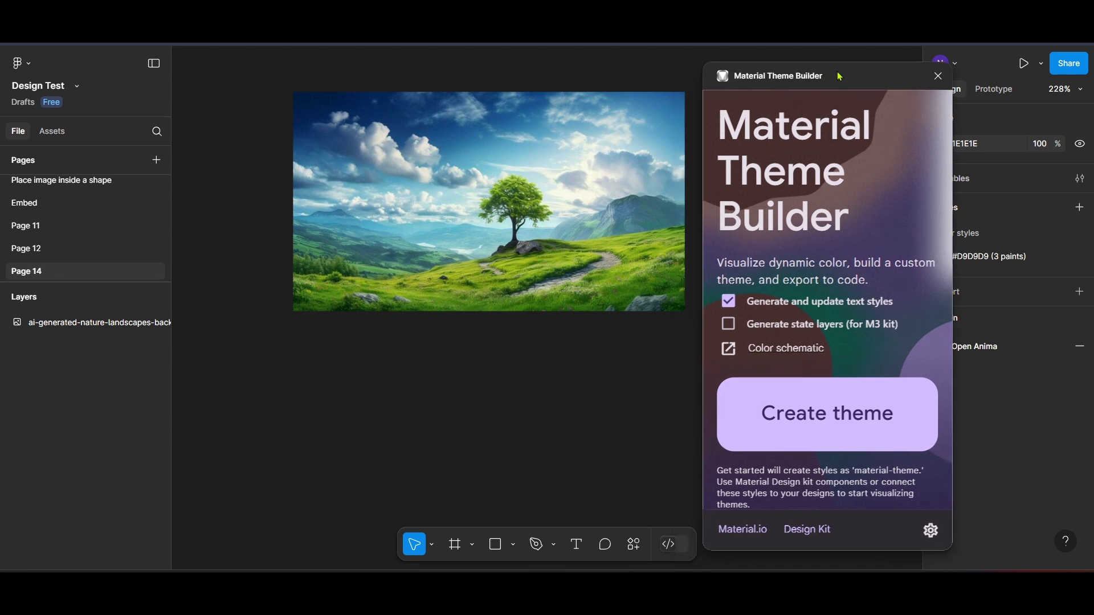